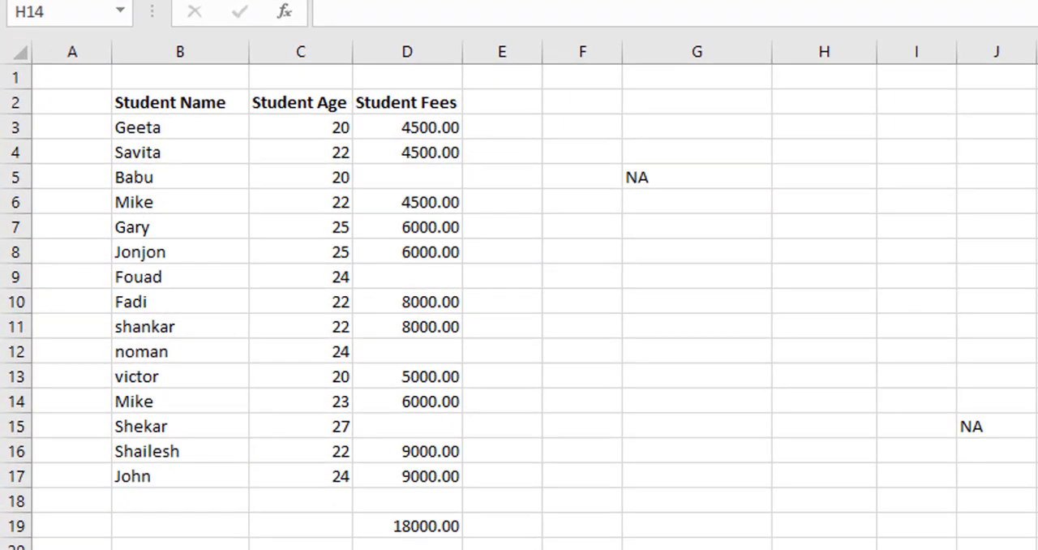
Find the blank cells within the student table B2:D17 using Go To Special with the Blanks option.
left_click(672, 371)
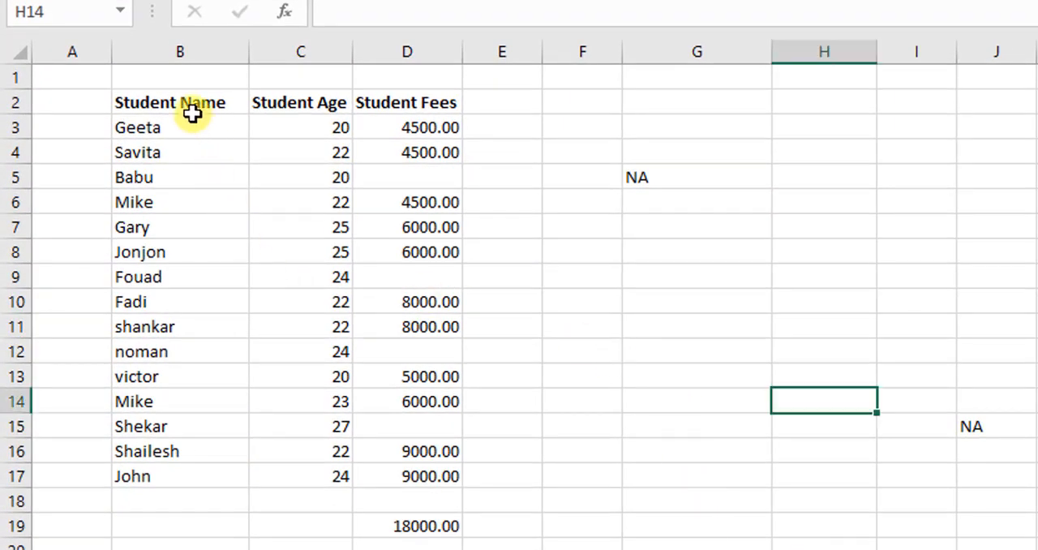
left_click_drag(176, 100, 408, 475)
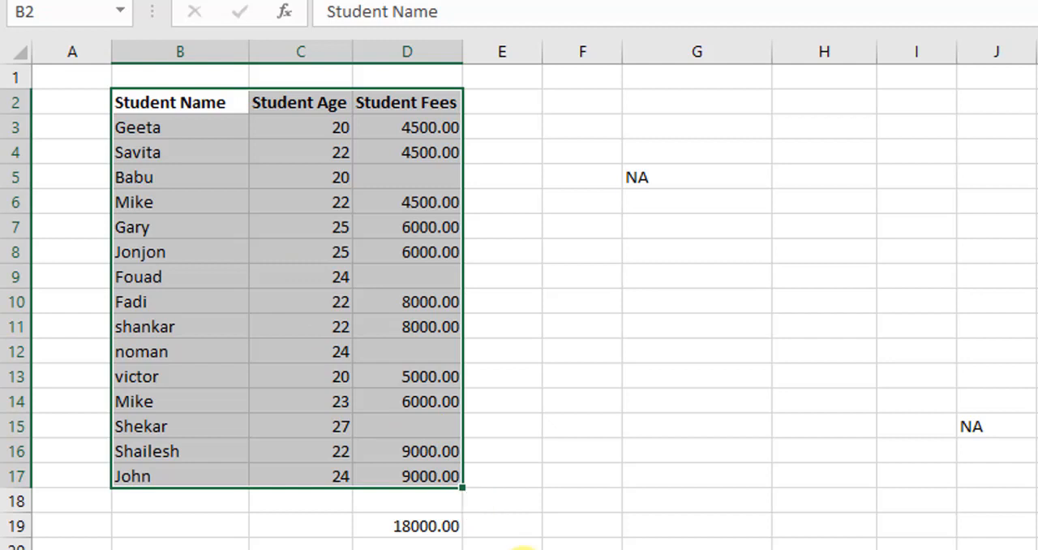
key("F5")
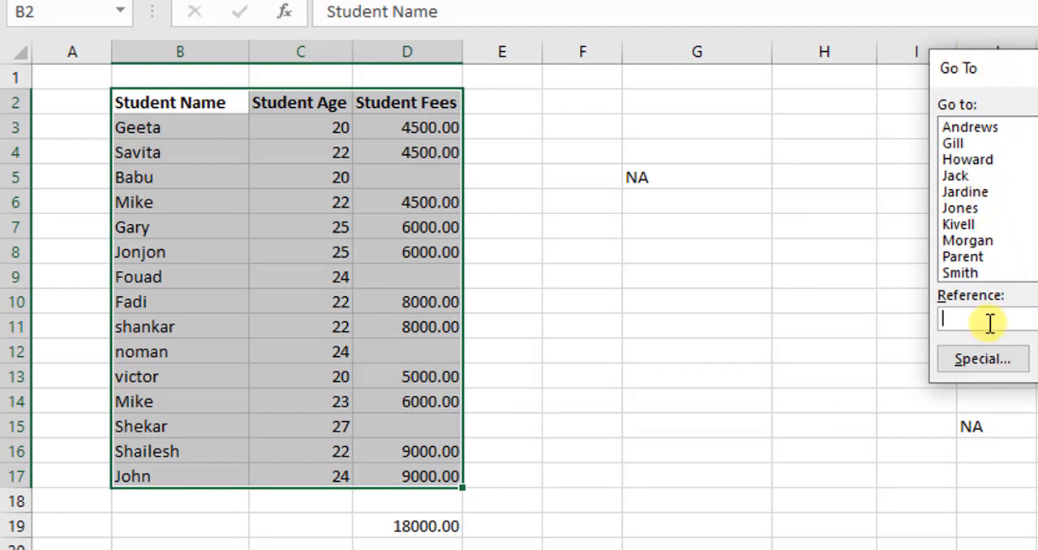
left_click(965, 362)
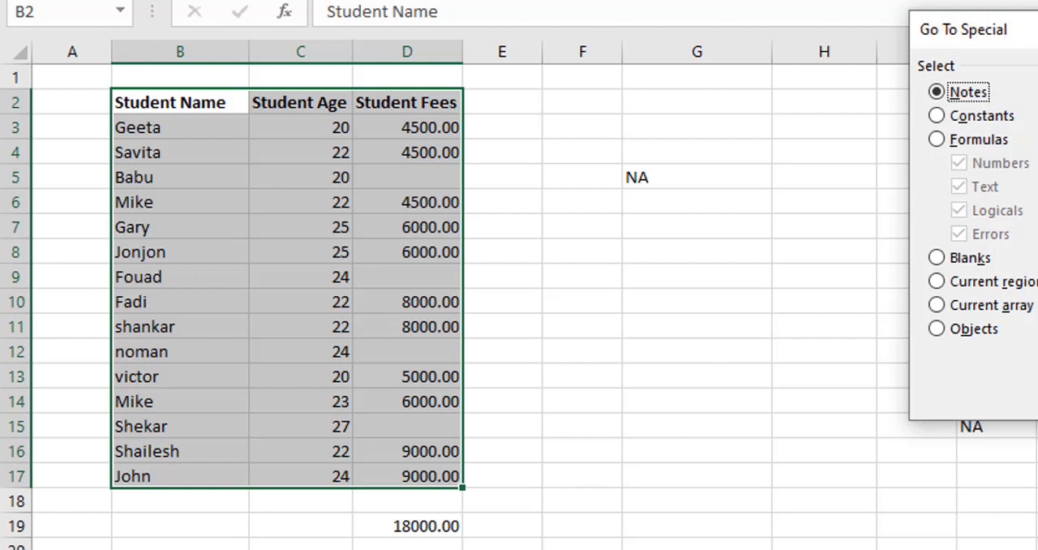
left_click_drag(1030, 29, 1027, 0)
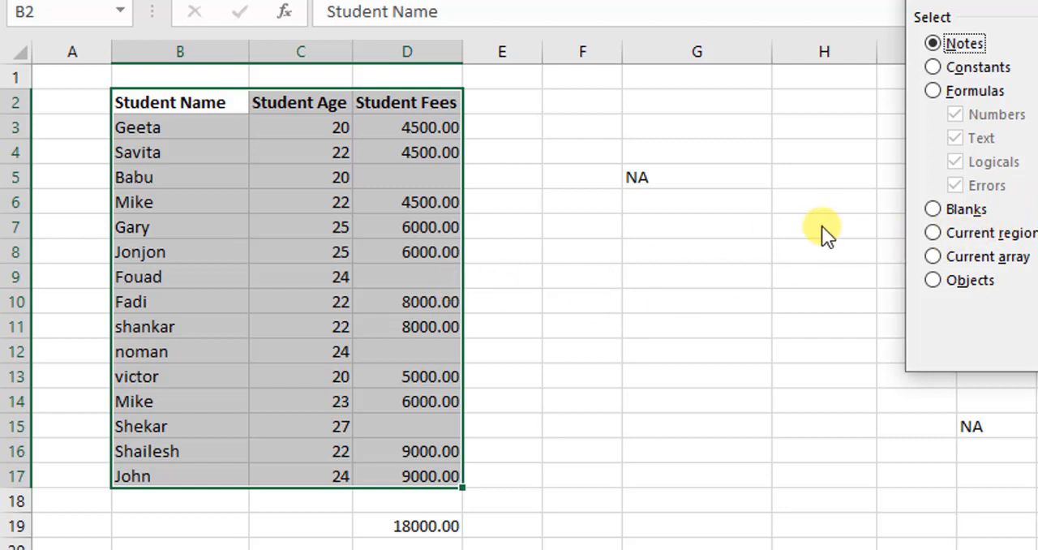
left_click(934, 213)
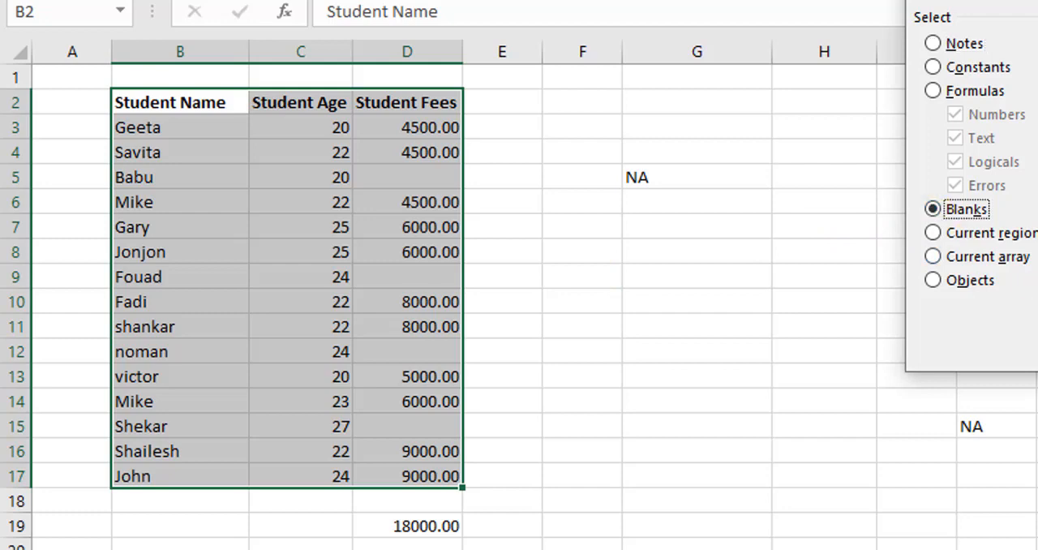
key("Return")
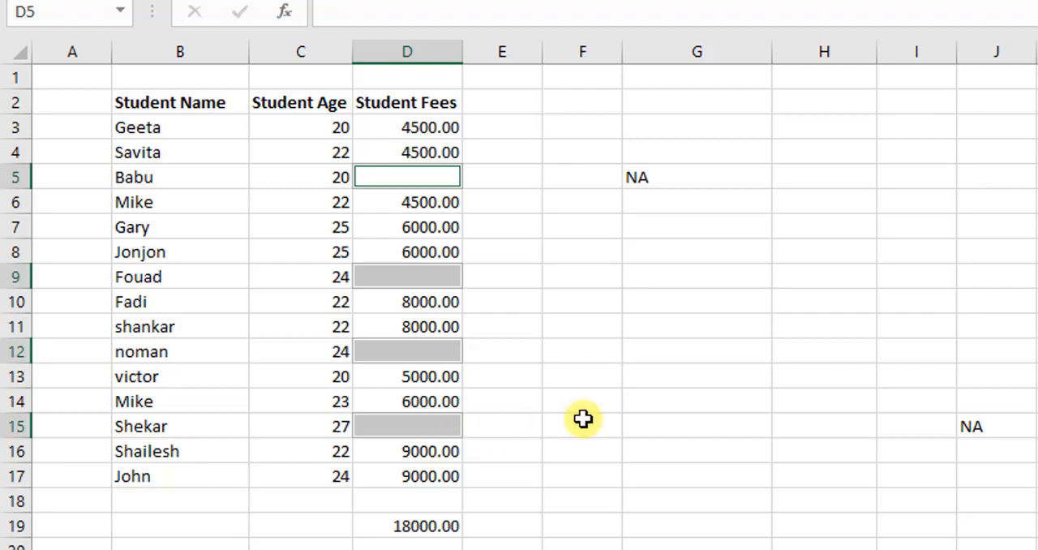
Clear the NA text from cell J15 and copy the NA text in cell G5.
left_click(1004, 424)
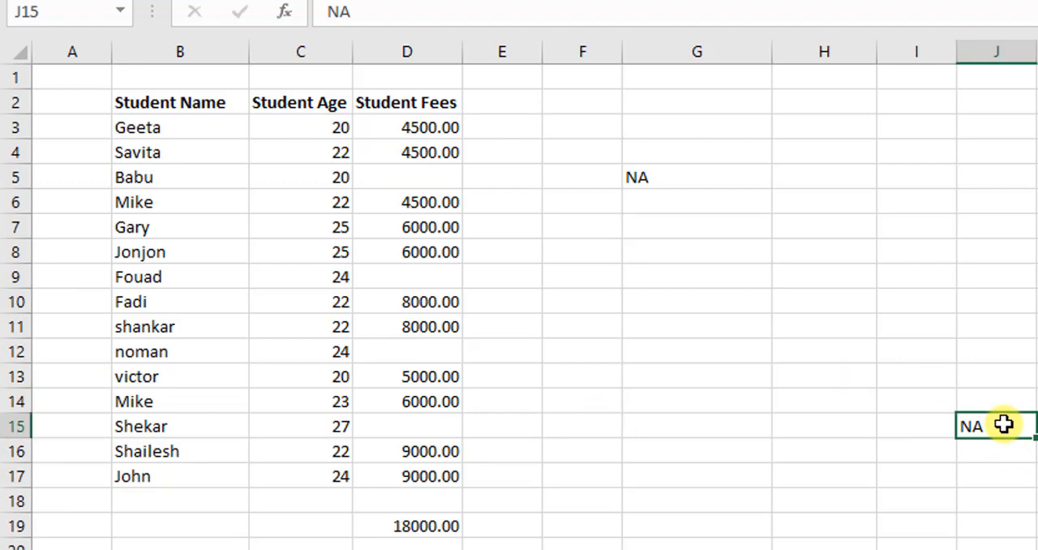
key("Delete")
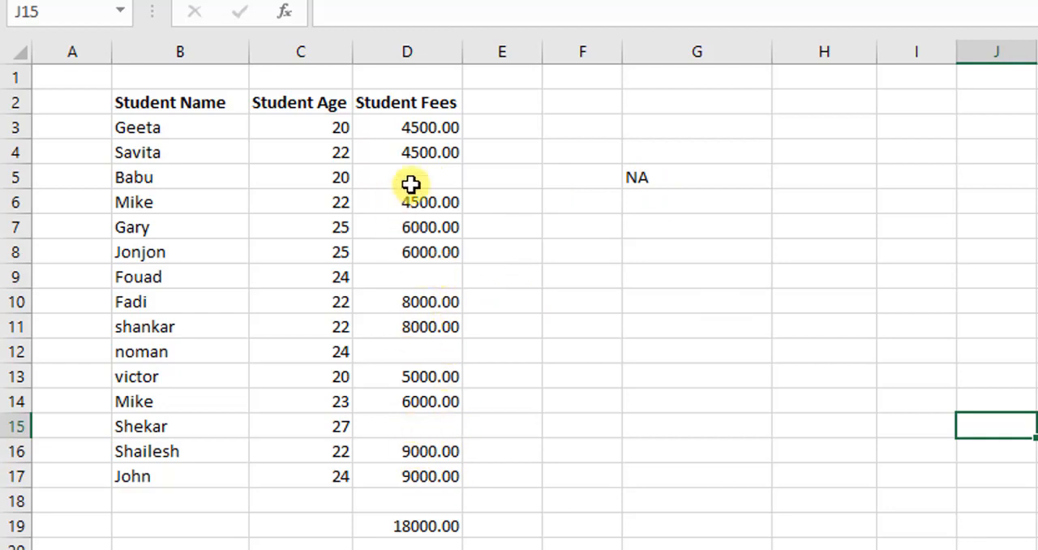
left_click(678, 179)
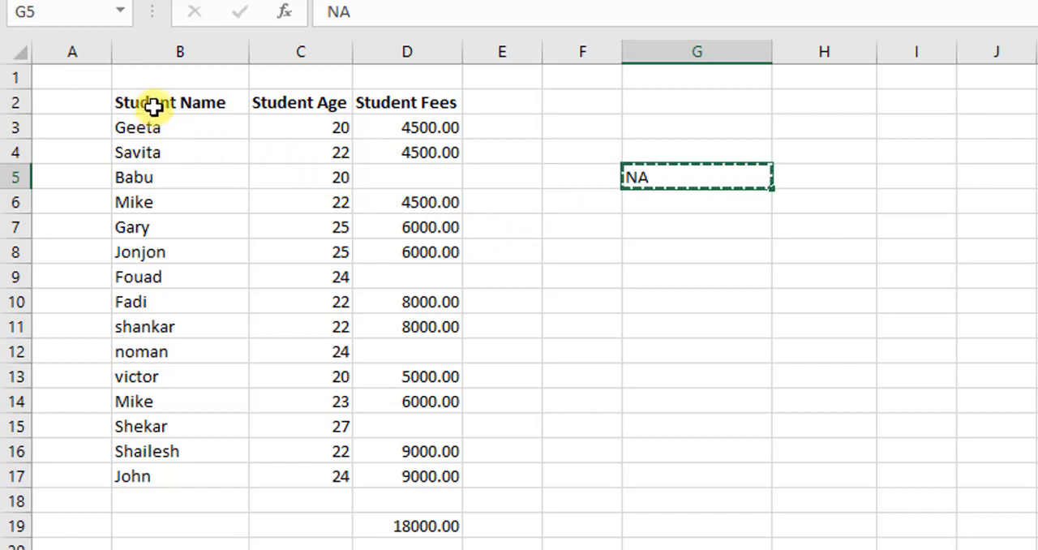
Select all blank cells in B2:D17 with Go To Special and paste the copied NA into them.
left_click_drag(156, 103, 421, 471)
key("F5")
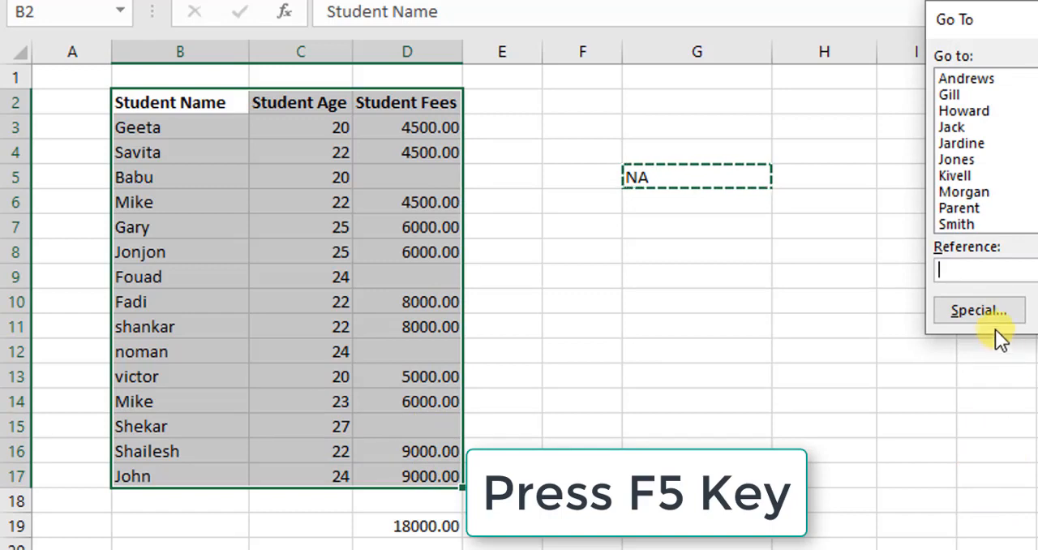
left_click(988, 309)
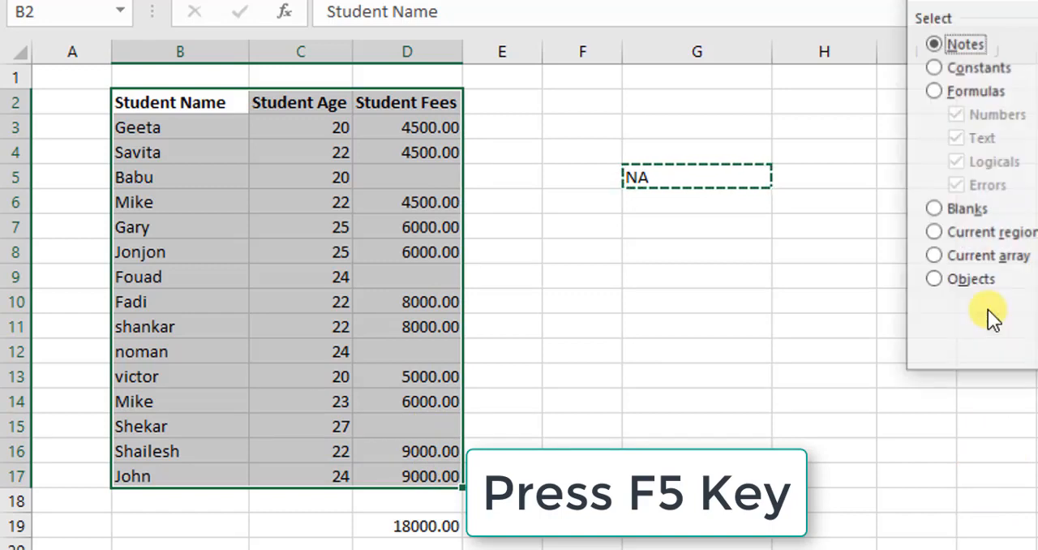
left_click(943, 209)
key("Return")
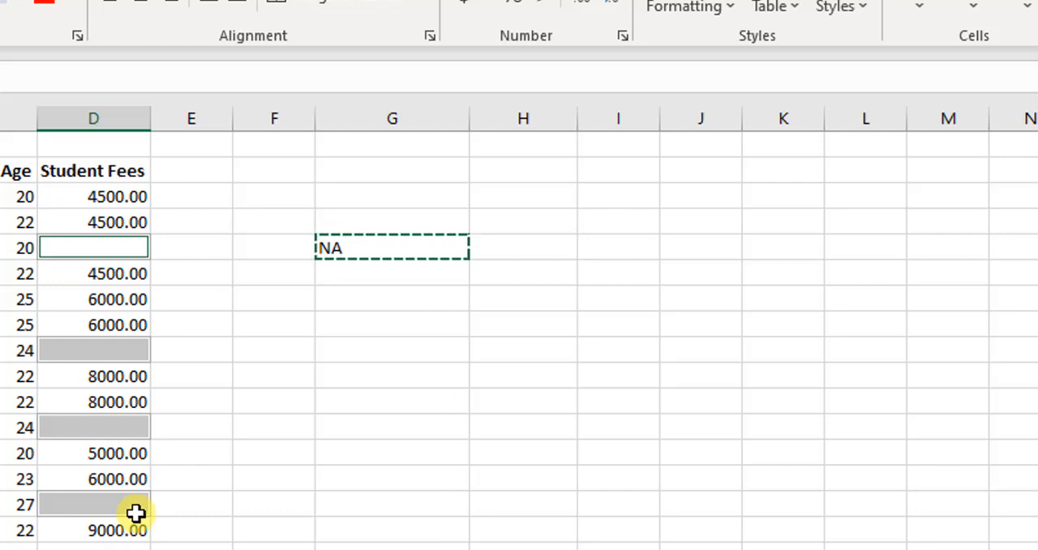
type("NA")
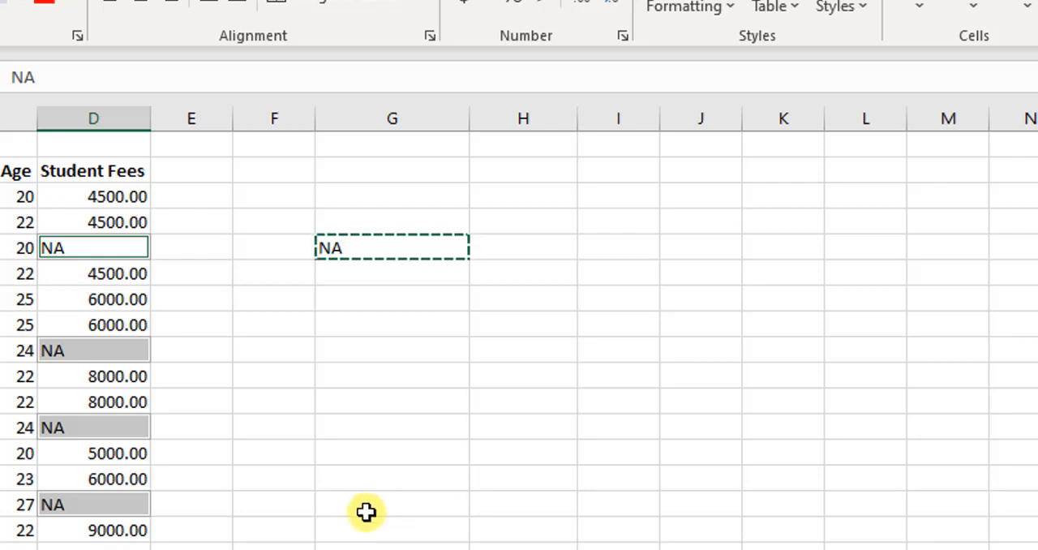
left_click(401, 355)
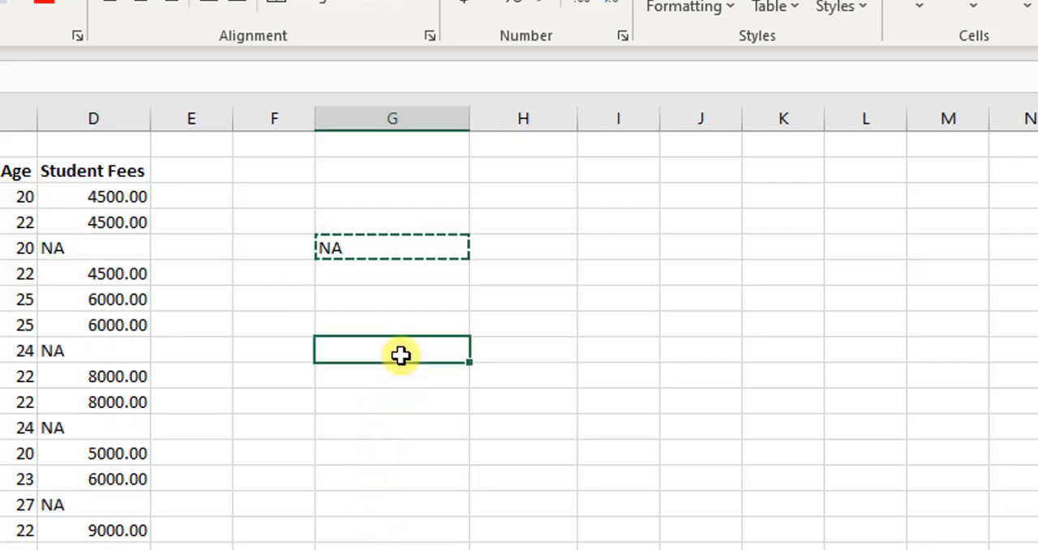
left_click(383, 297)
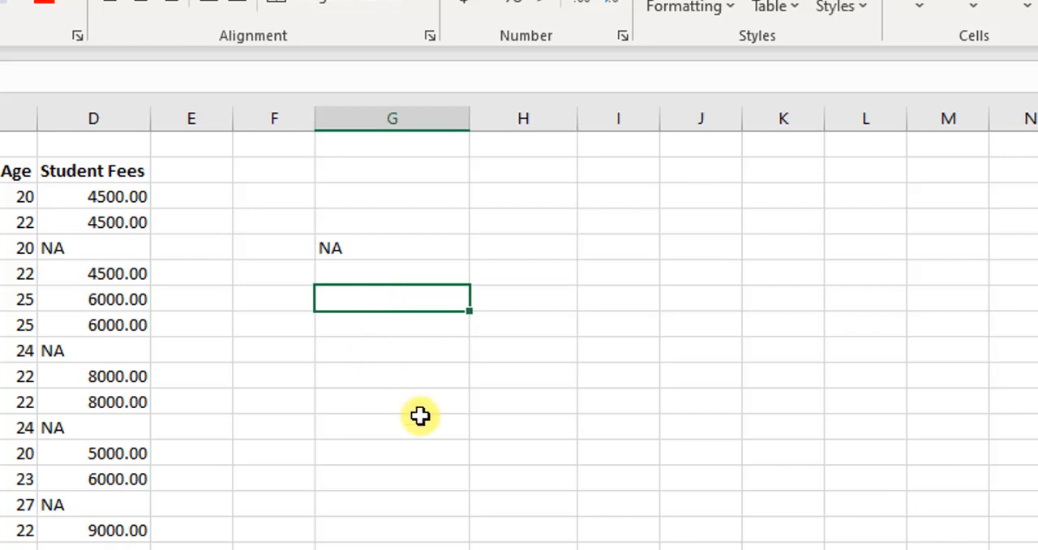
Find the formula cells in the student table down to row 19 using Go To Special with all formula result types enabled.
left_click_drag(0, 170, 122, 543)
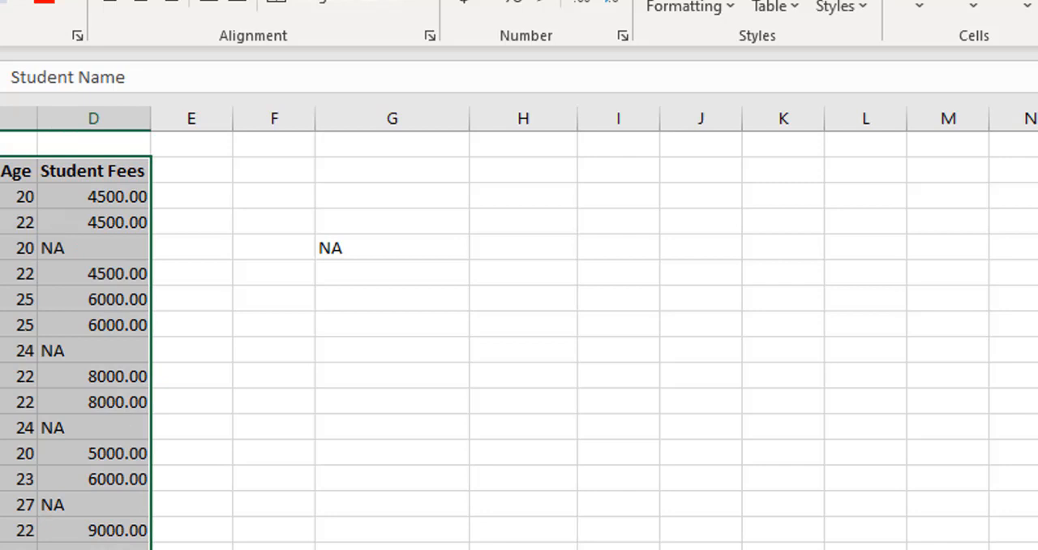
key("F5")
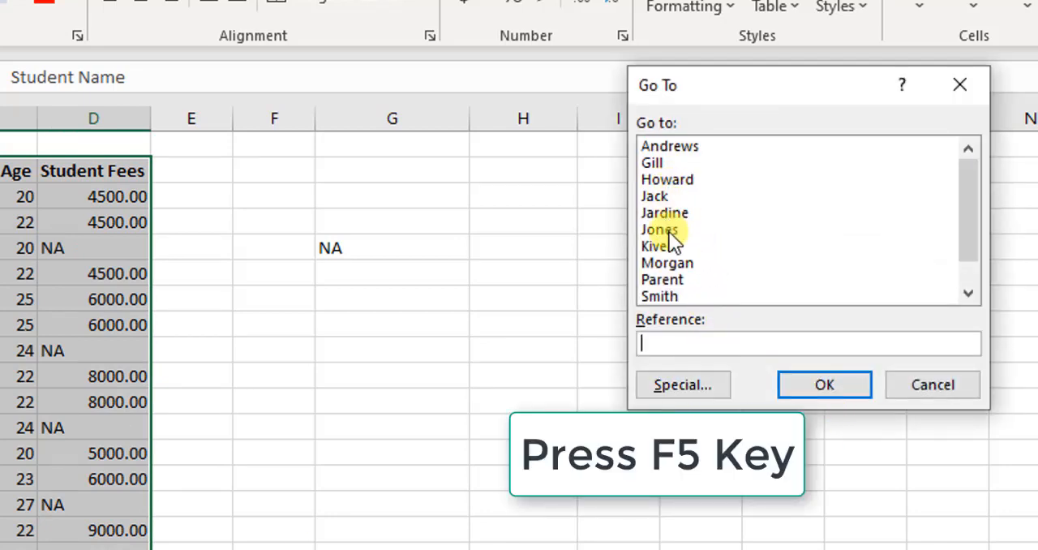
left_click(687, 386)
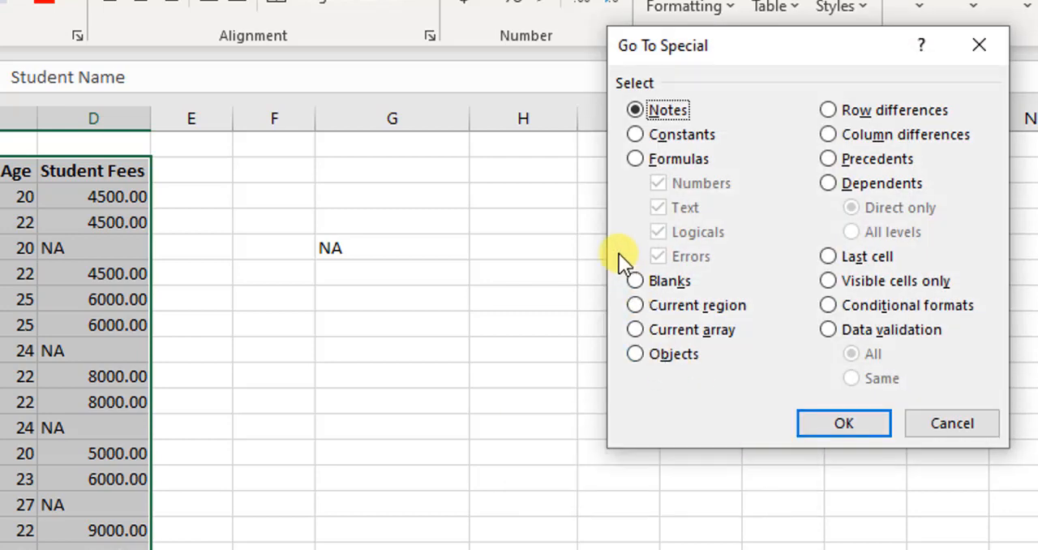
left_click(635, 159)
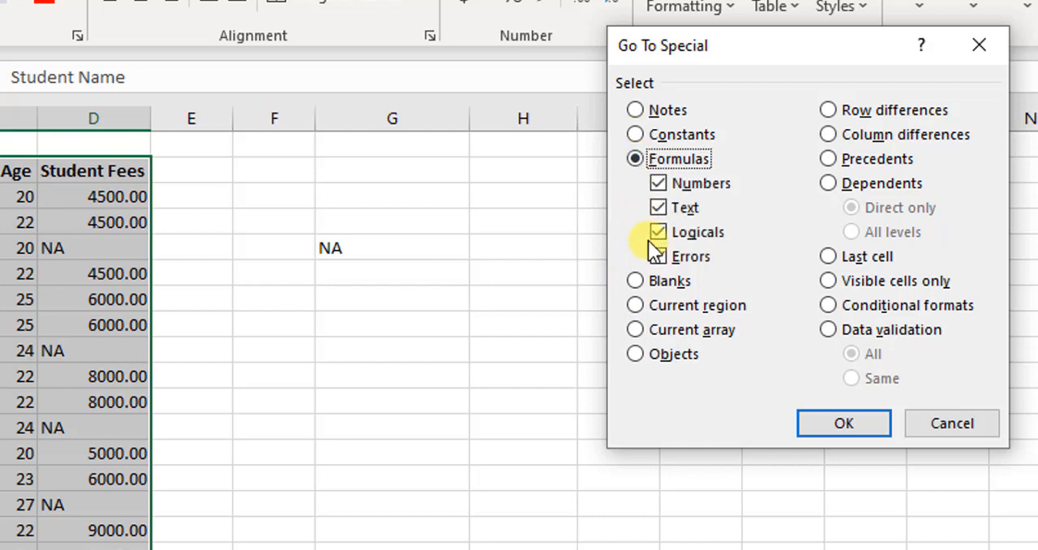
left_click(829, 426)
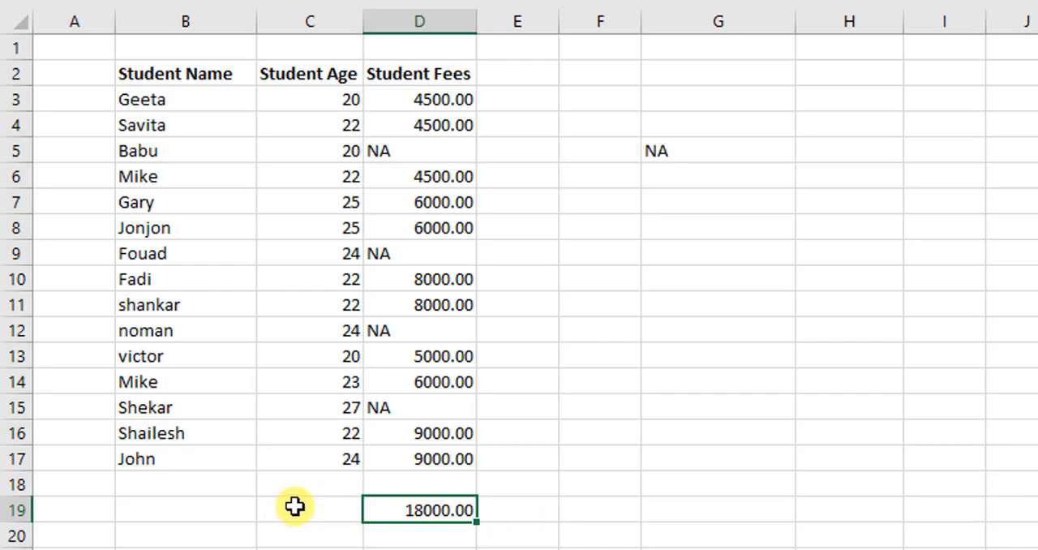
Enter the formula =AVERAGE(C3:C17) in cell C19 to average the student ages.
left_click(783, 506)
left_click(344, 506)
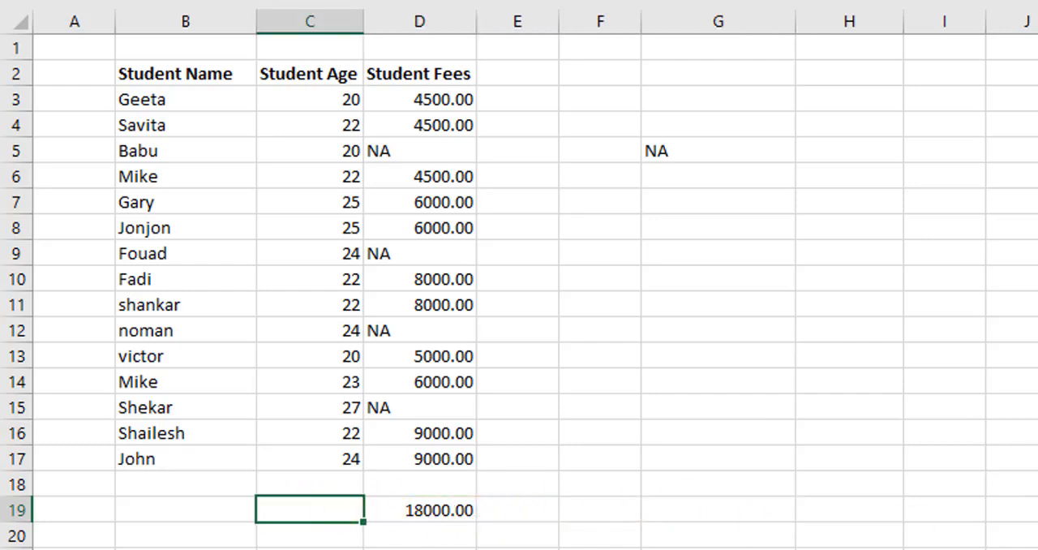
type("=a")
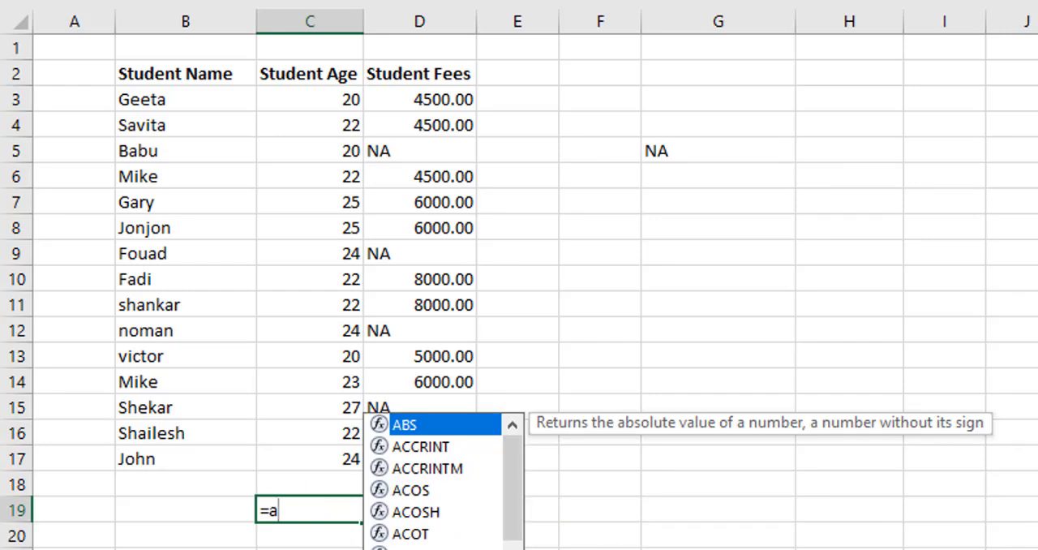
type("ver")
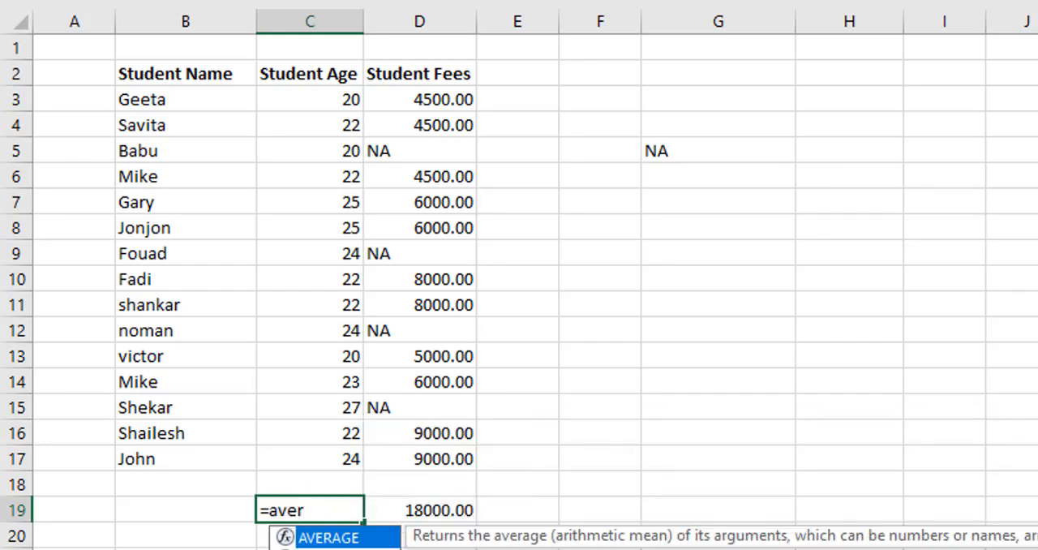
key("Tab")
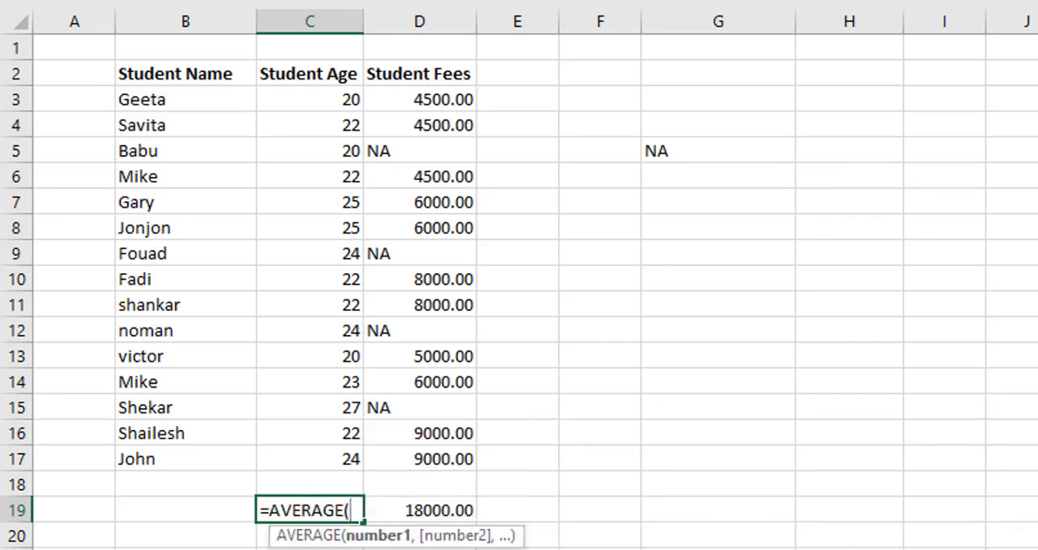
key("Up")
key("Up")
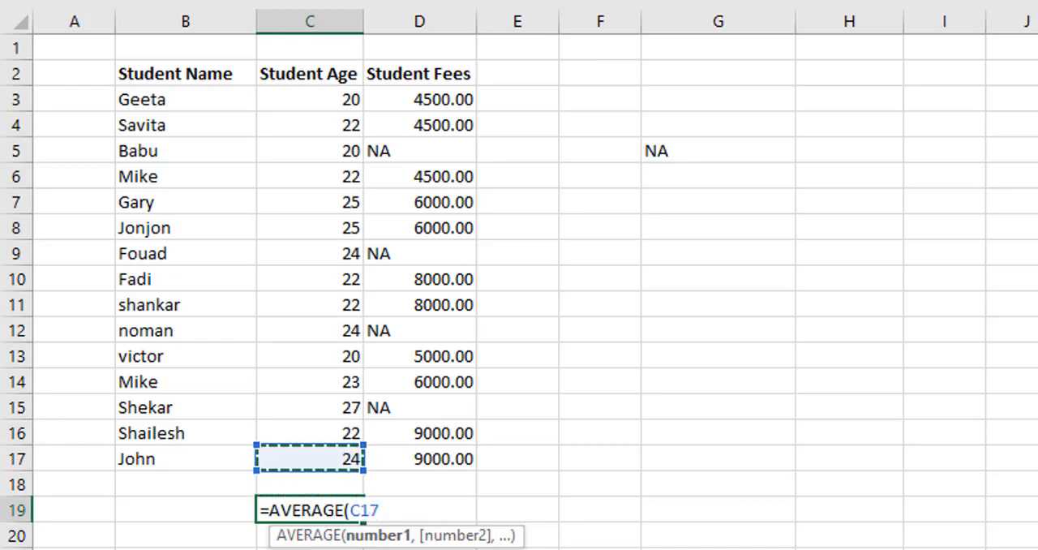
key("shift+Up")
key("shift+Up")
key("shift+Up")
key("shift+Up")
key("shift+Up")
key("shift+Up")
key("shift+Up")
key("shift+Up")
key("shift+Up")
key("shift+Up")
key("shift+Up")
key("shift+Up")
key("shift+Up")
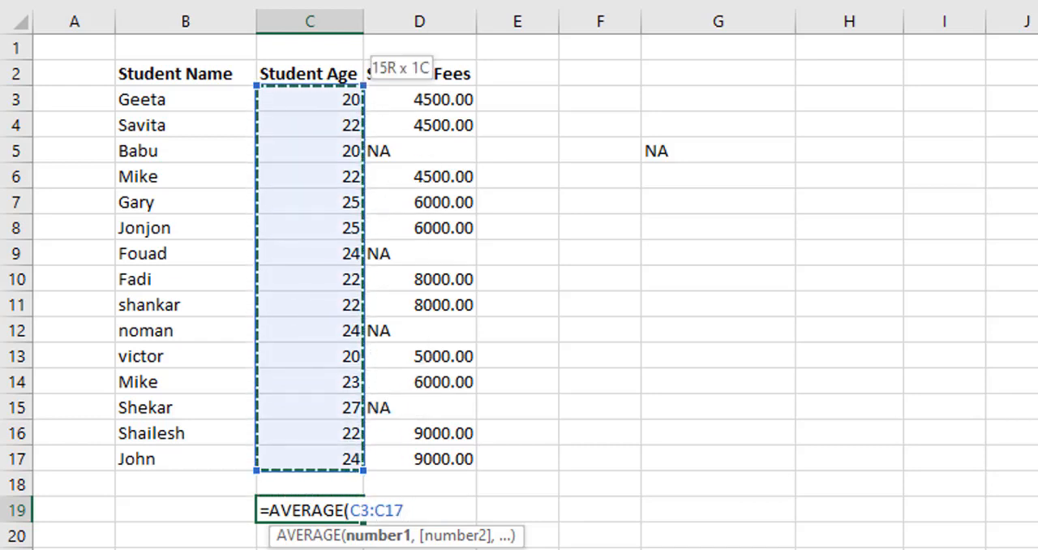
type(")")
key("Return")
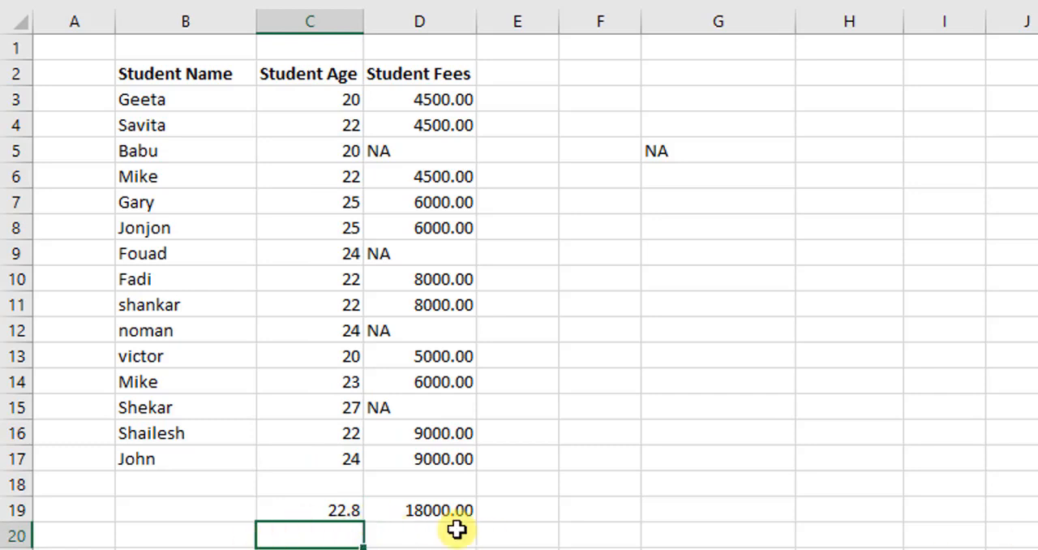
Select only the cells containing formulas within B2:D19 using Go To Special.
left_click_drag(195, 73, 438, 498)
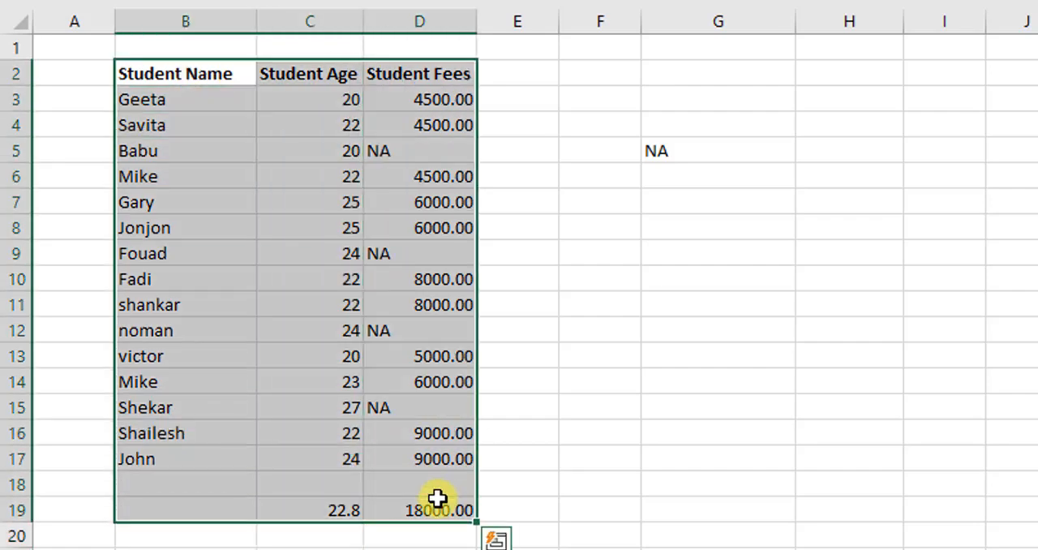
key("ctrl+g")
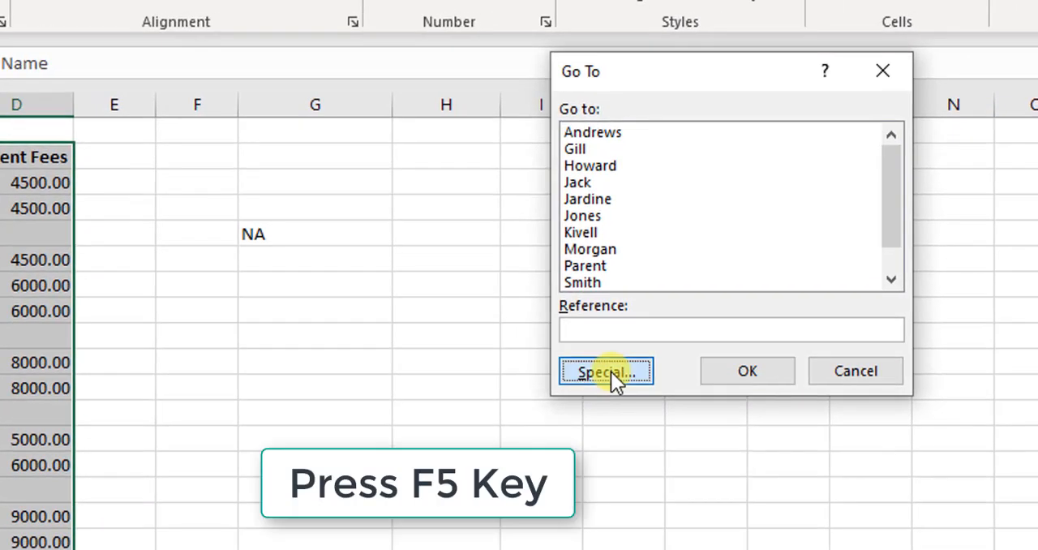
left_click(1007, 287)
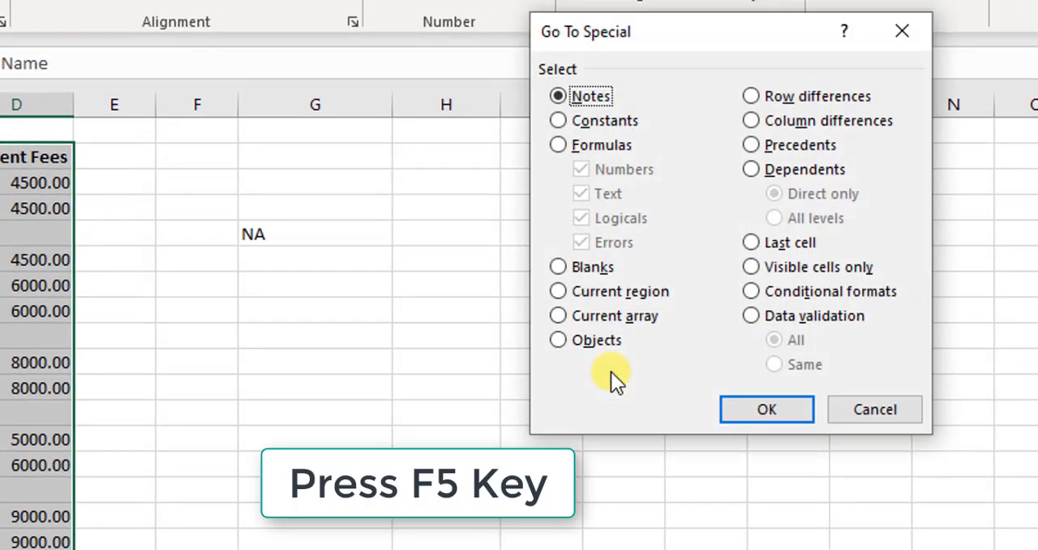
left_click(558, 145)
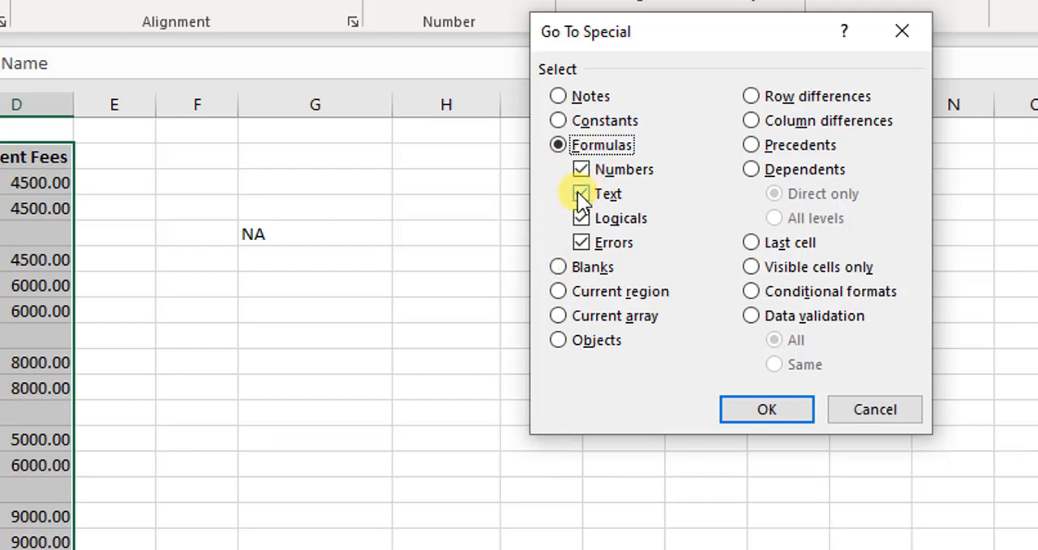
left_click(766, 409)
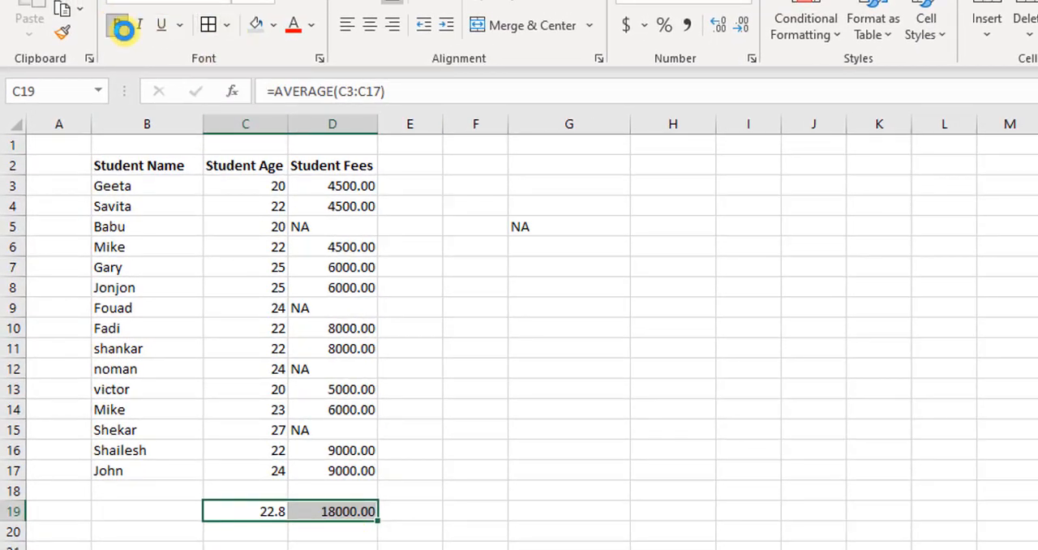
Format the selected formula cells C19:D19 with bold text, standard blue font colour and gold fill.
left_click(118, 26)
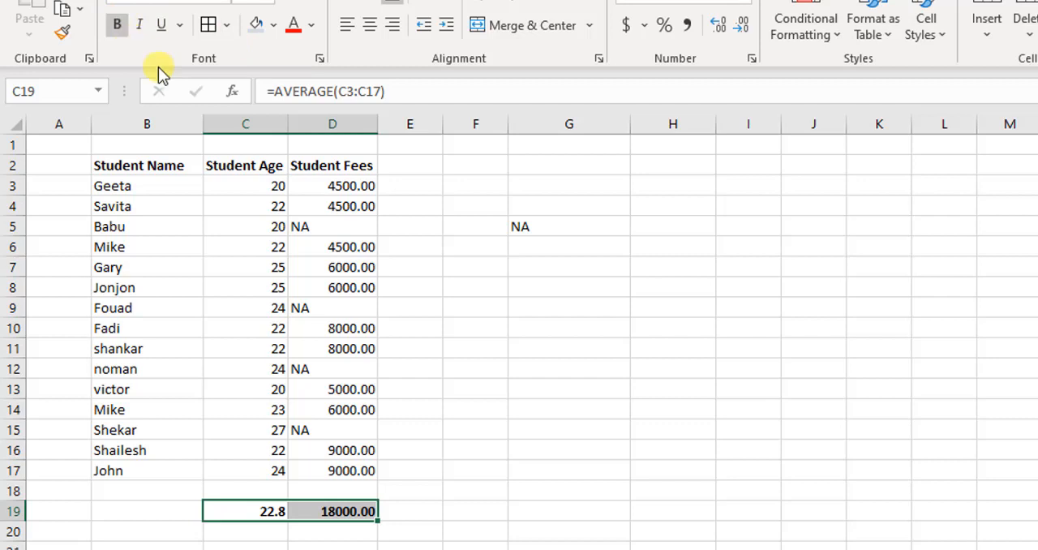
left_click(311, 26)
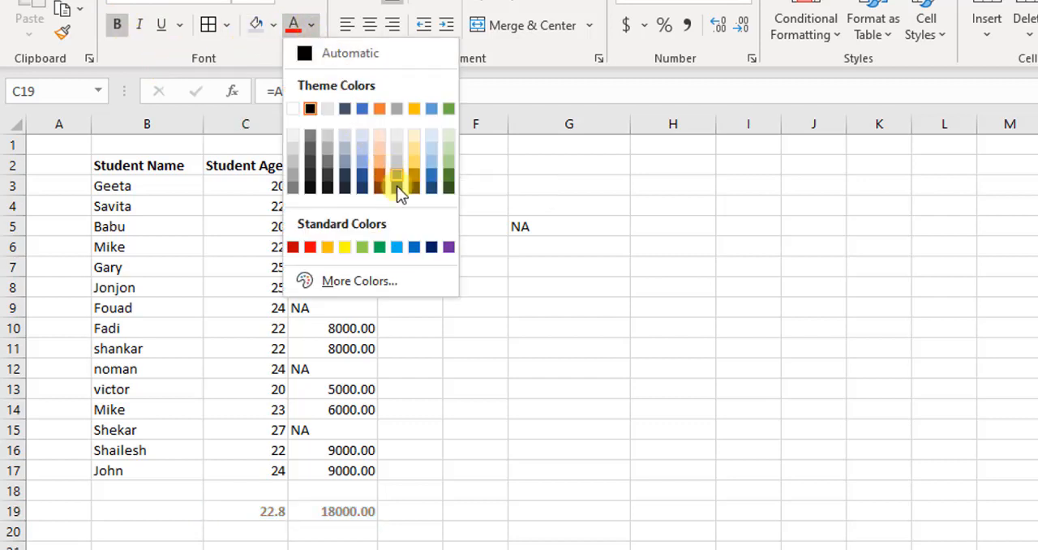
left_click(415, 248)
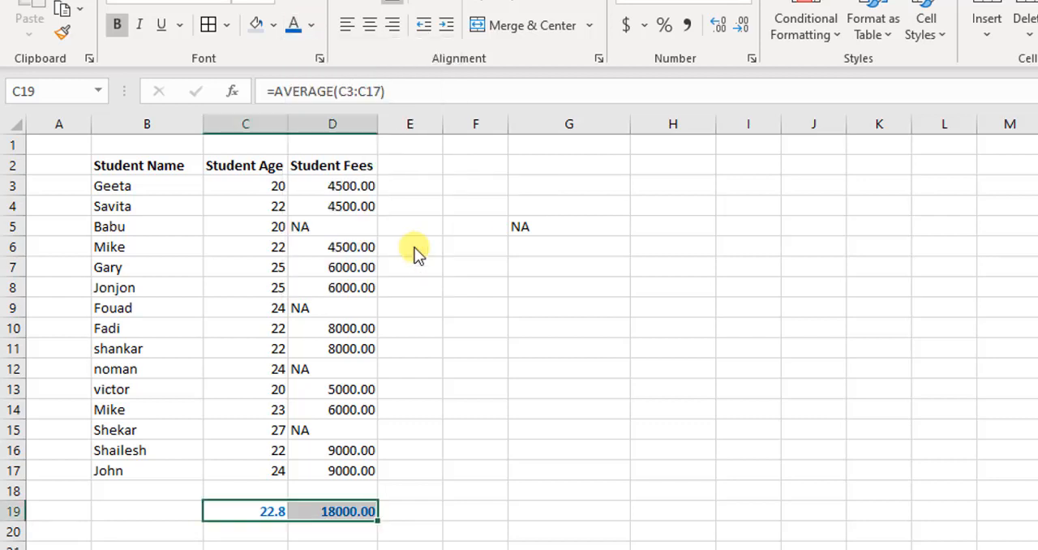
left_click(274, 25)
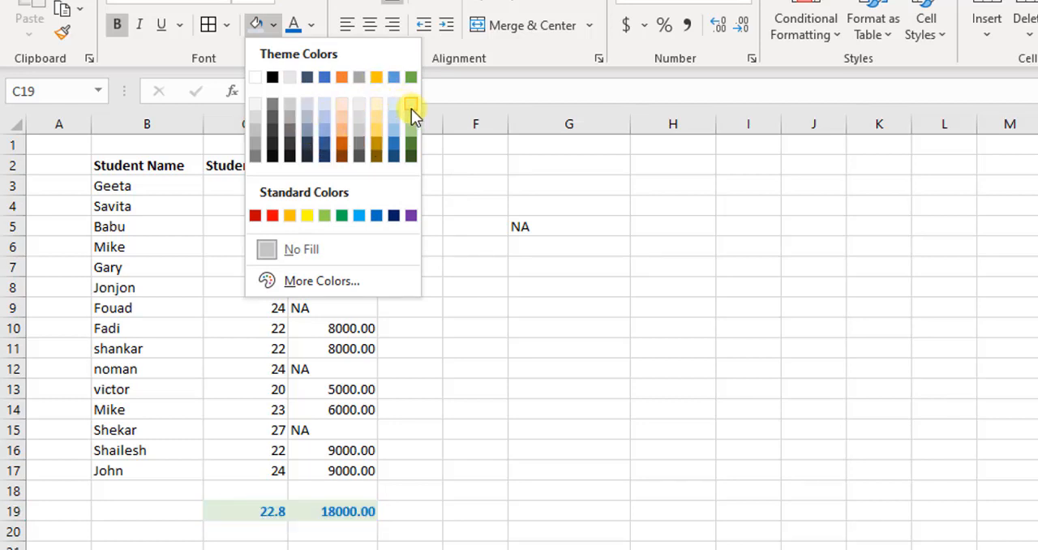
left_click(380, 77)
left_click(673, 359)
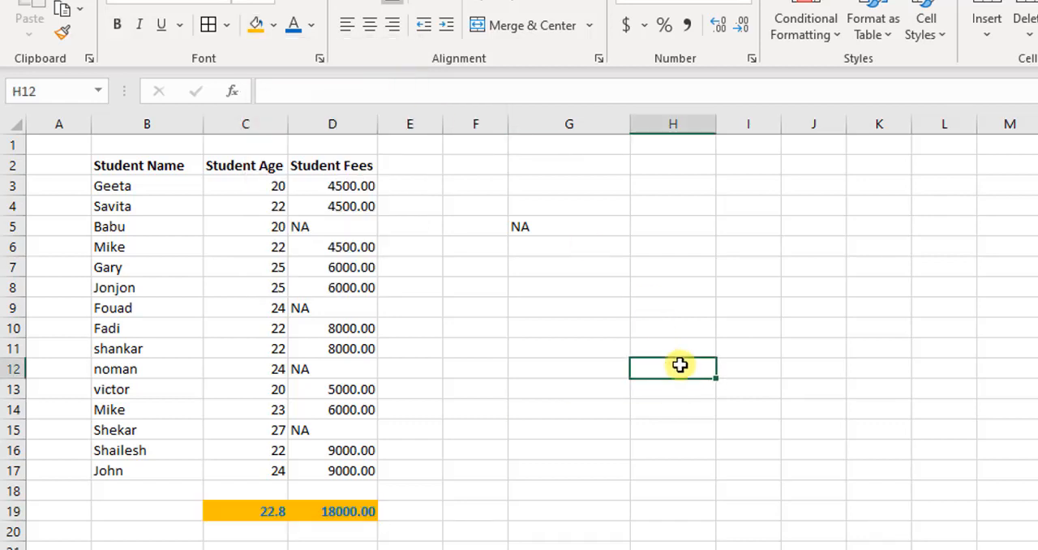